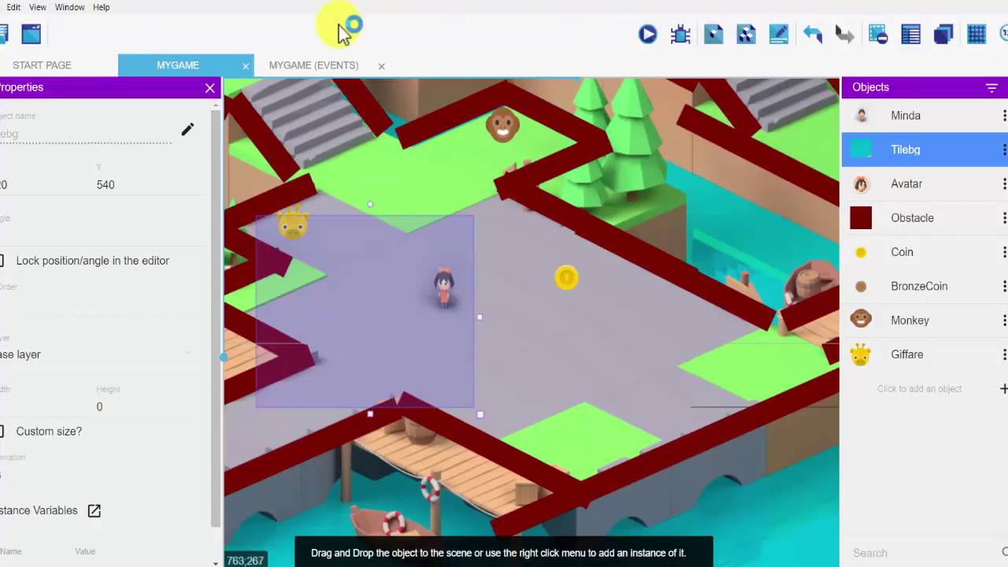
# - In the MYGAME events sheet, delete the x and z key zoom events and add two empty events
pyautogui.click(315, 66)
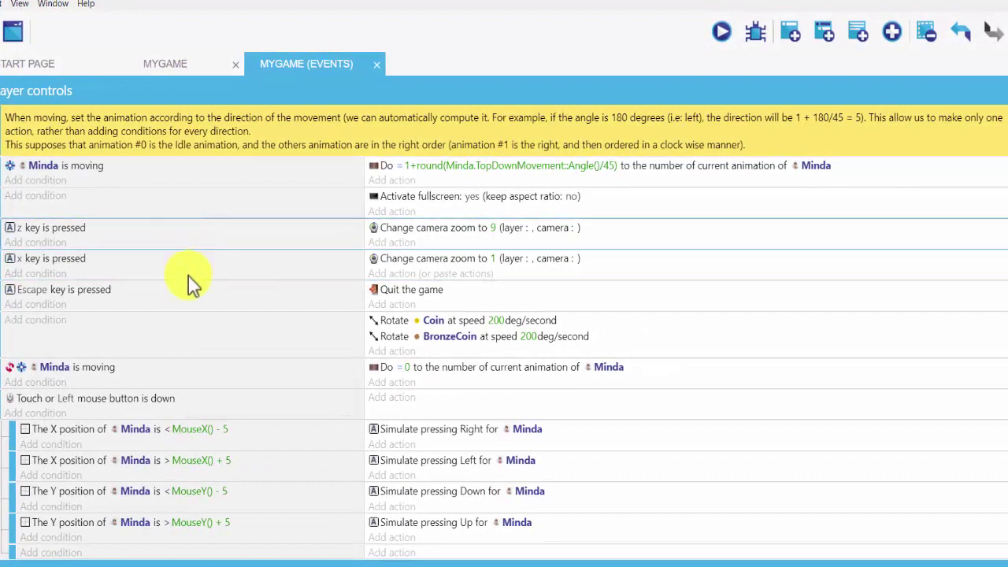
pyautogui.click(189, 276)
pyautogui.press('Delete')
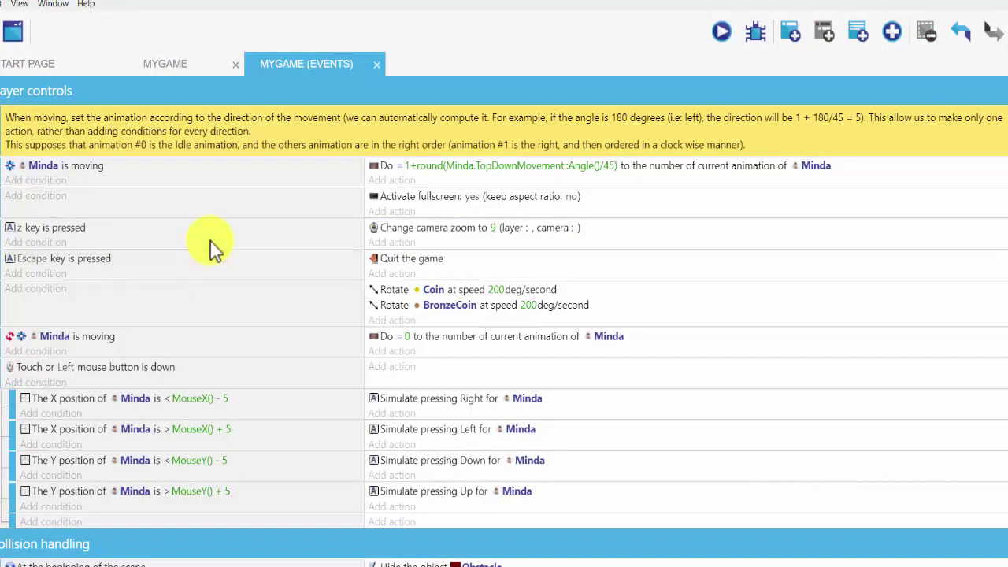
pyautogui.click(211, 241)
pyautogui.press('Delete')
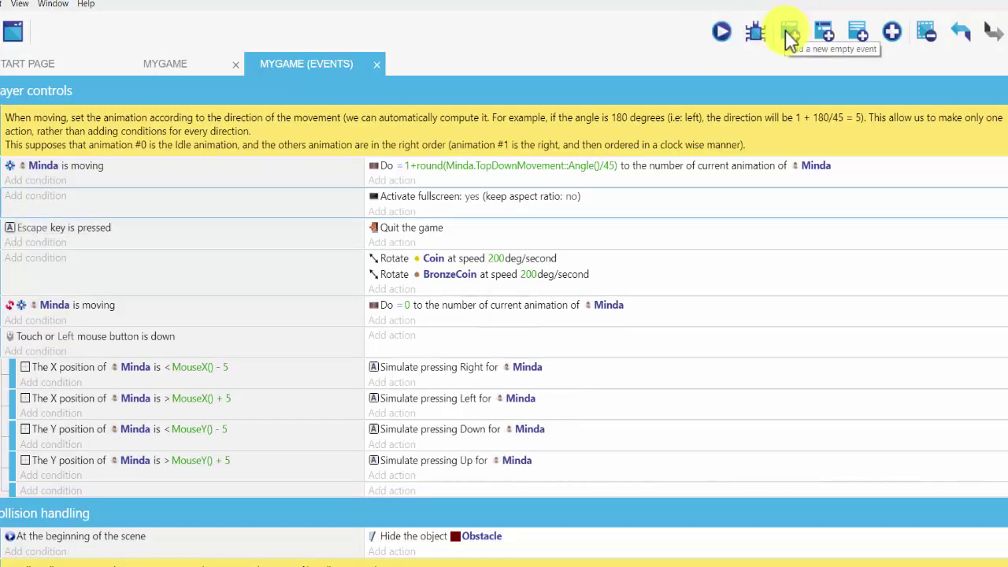
pyautogui.click(786, 29)
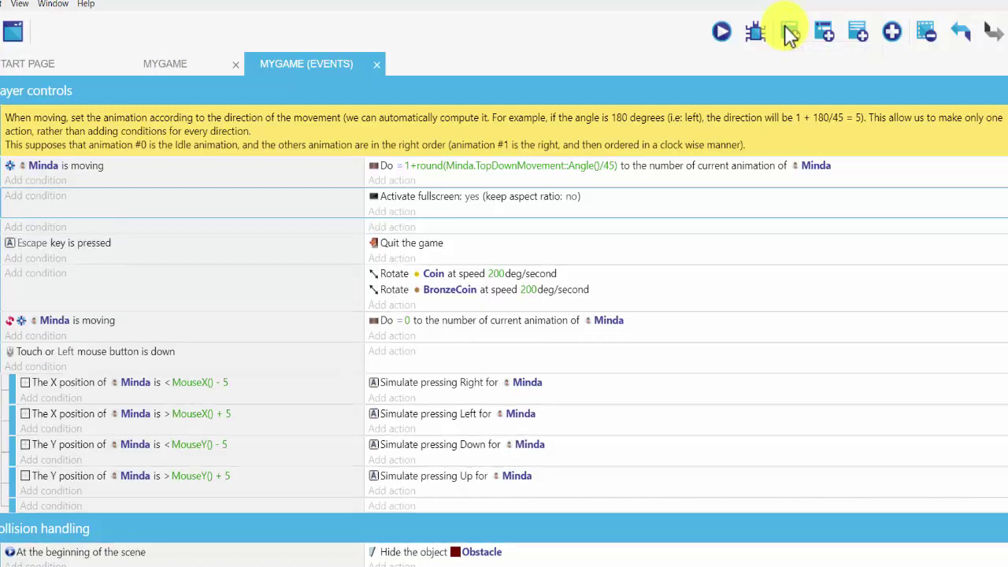
pyautogui.click(790, 32)
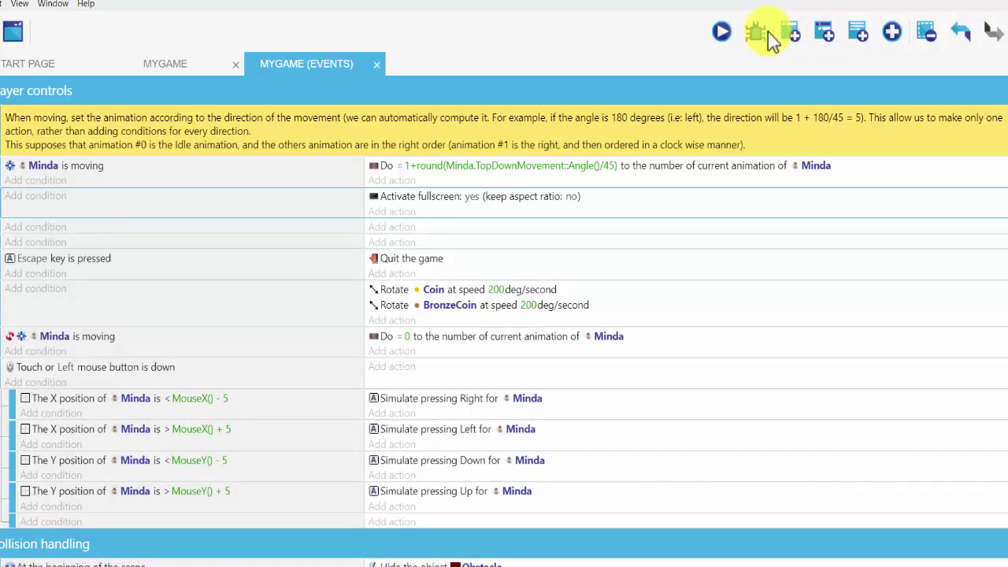
# - Give the first empty event a Key pressed condition testing the z key
pyautogui.click(164, 232)
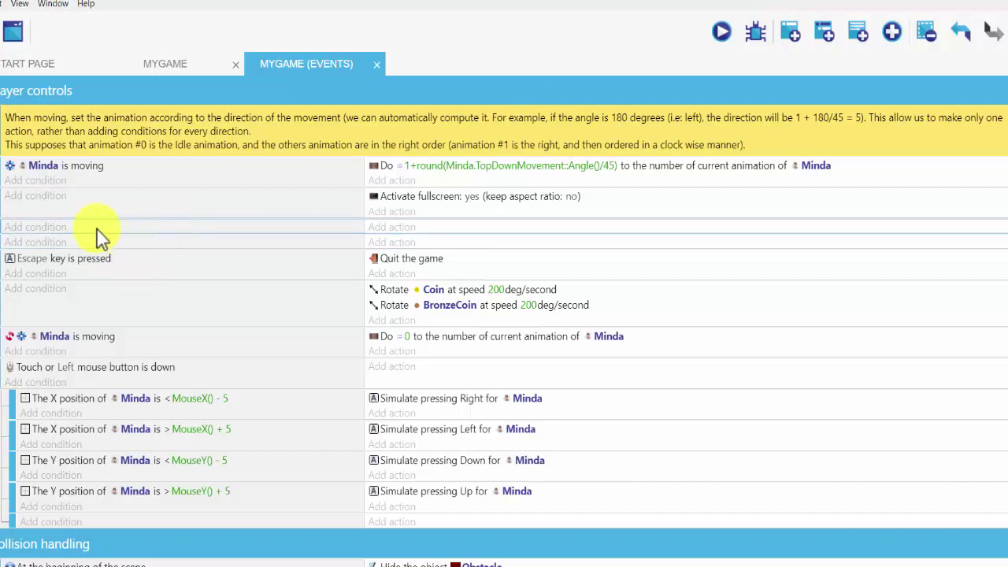
pyautogui.click(56, 234)
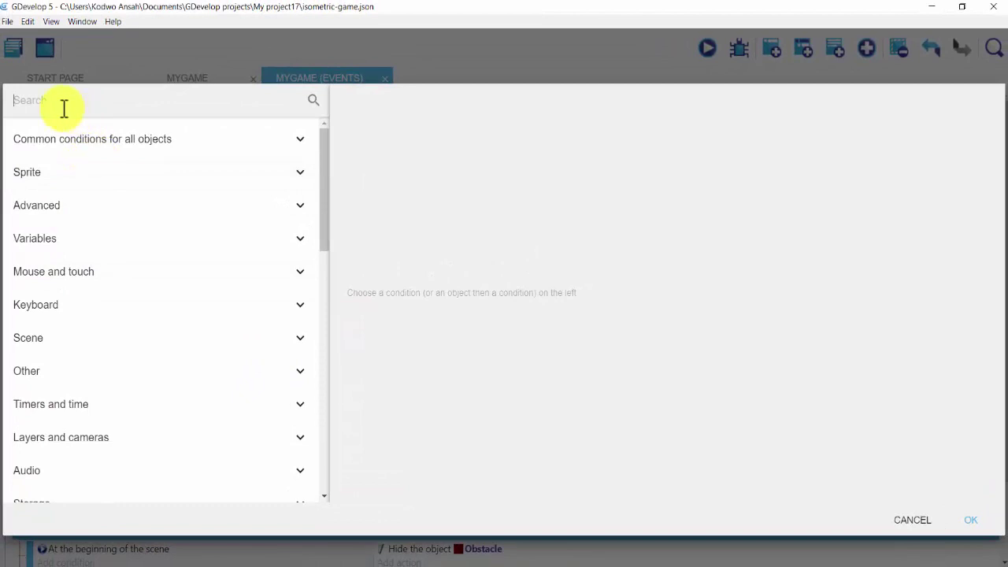
pyautogui.write('k')
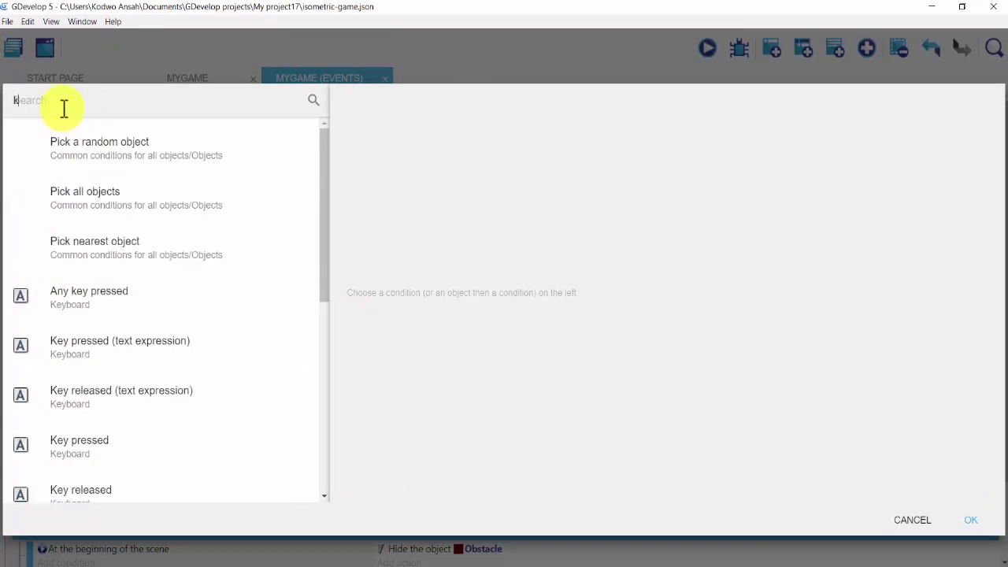
pyautogui.write('ey')
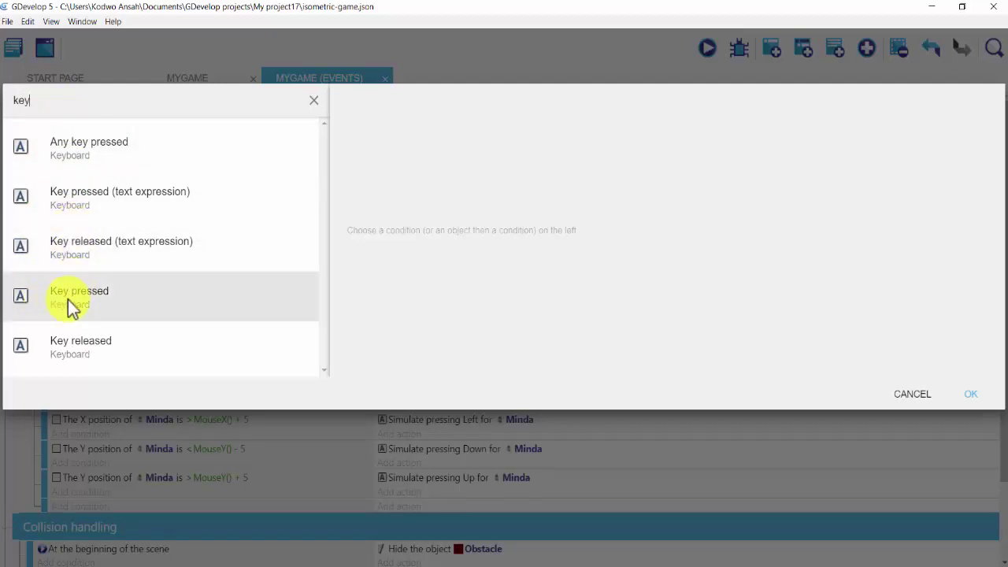
pyautogui.click(115, 307)
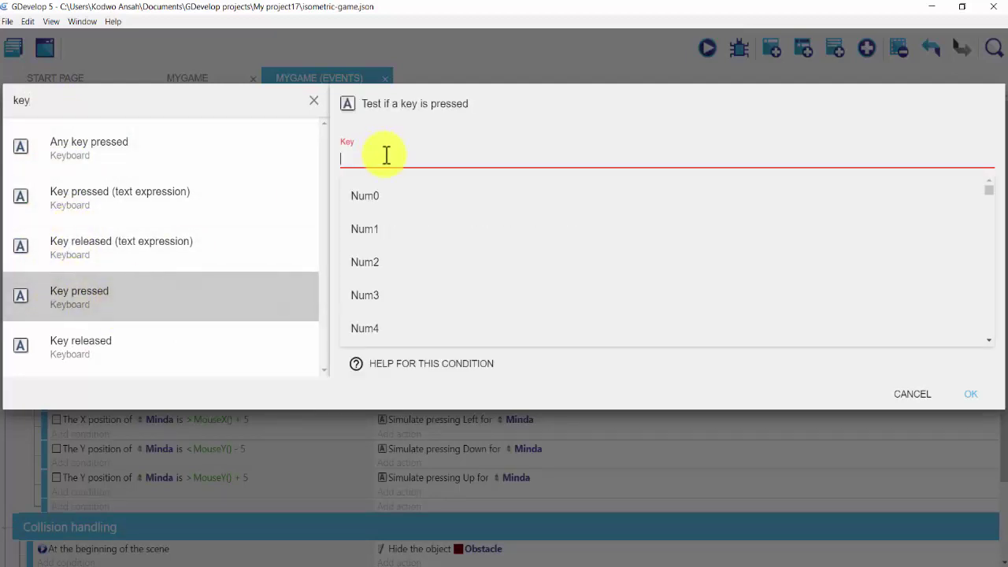
pyautogui.write('z')
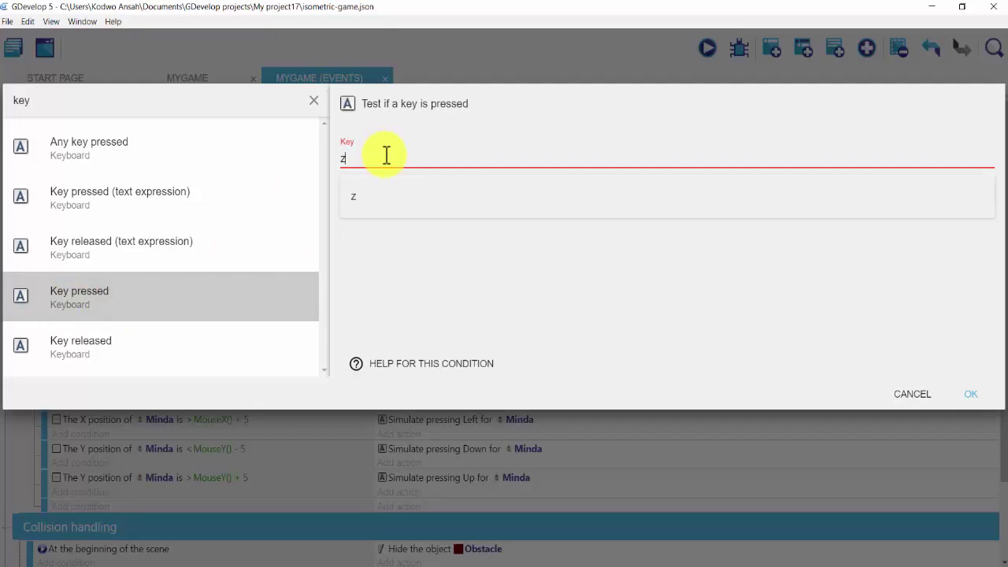
pyautogui.click(385, 291)
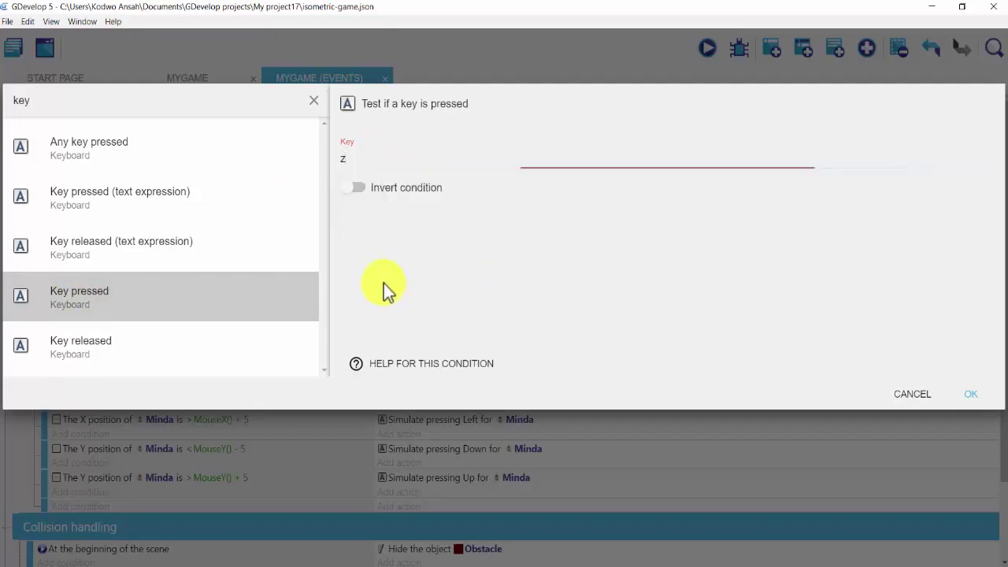
pyautogui.click(975, 395)
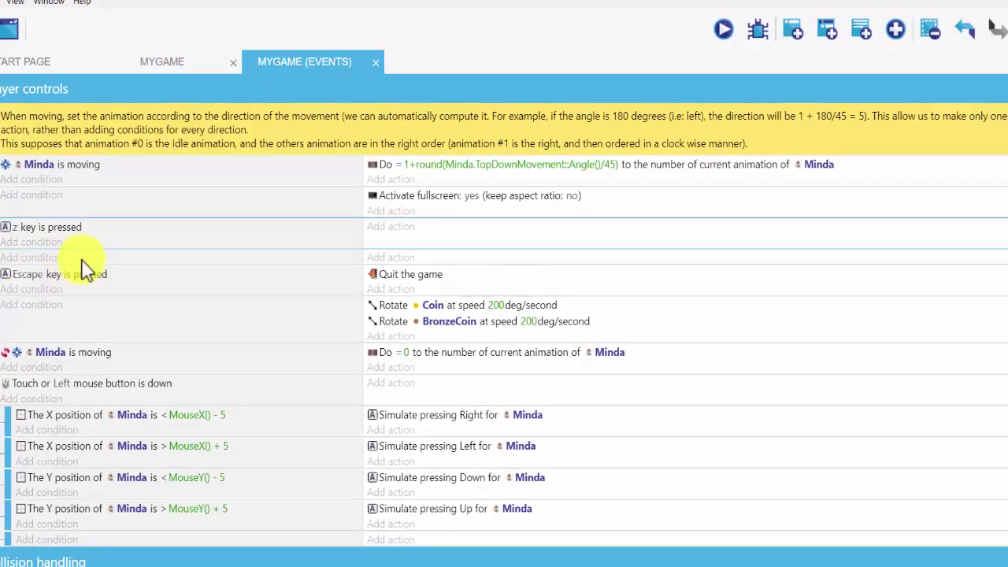
# - Give the second empty event a Key pressed condition testing the x key
pyautogui.click(47, 257)
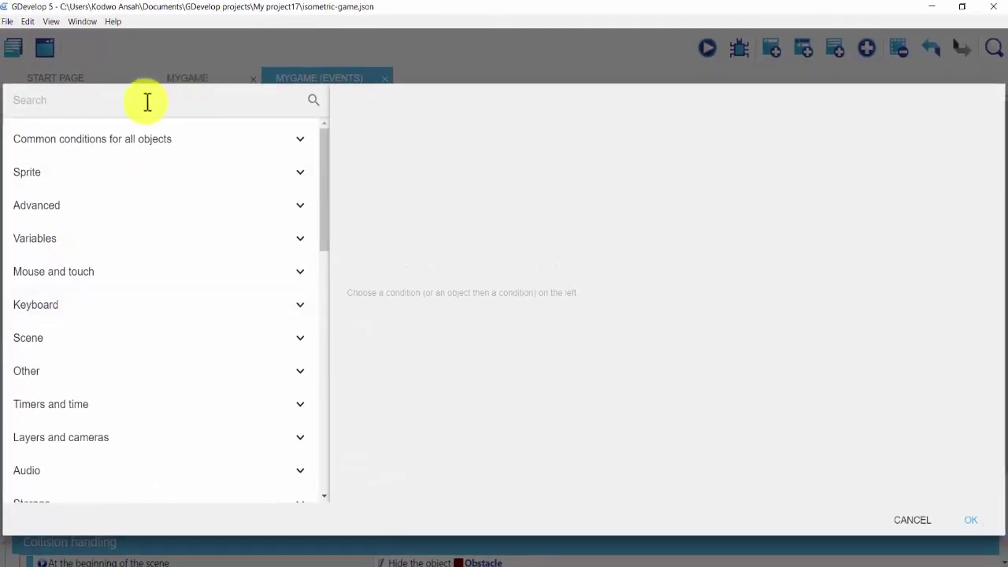
pyautogui.write('k')
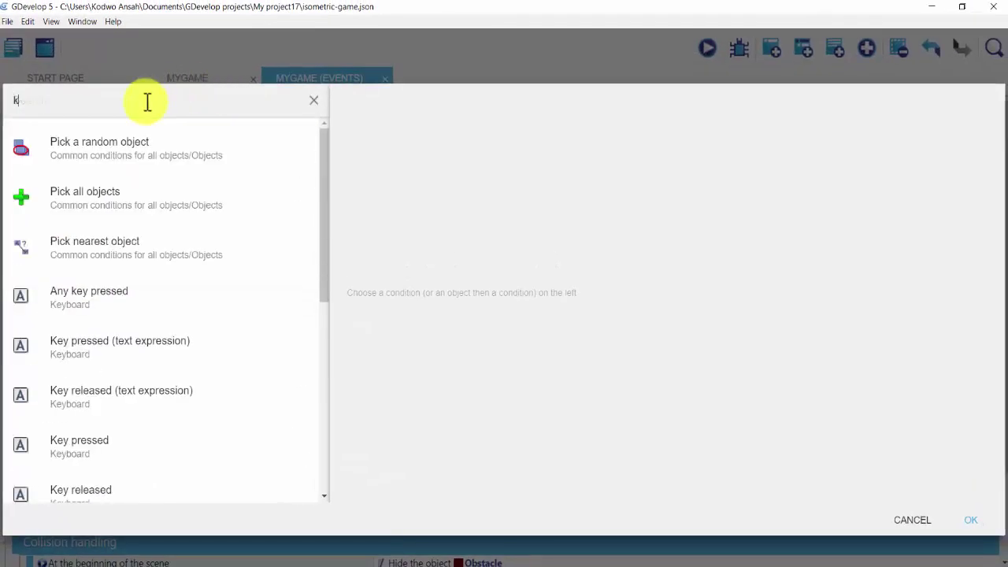
pyautogui.write('ey')
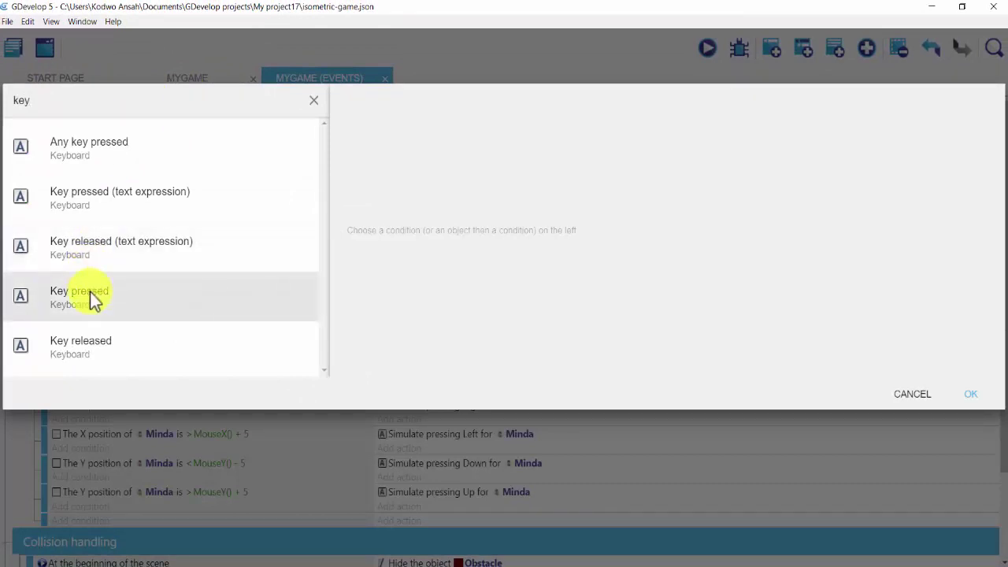
pyautogui.click(90, 292)
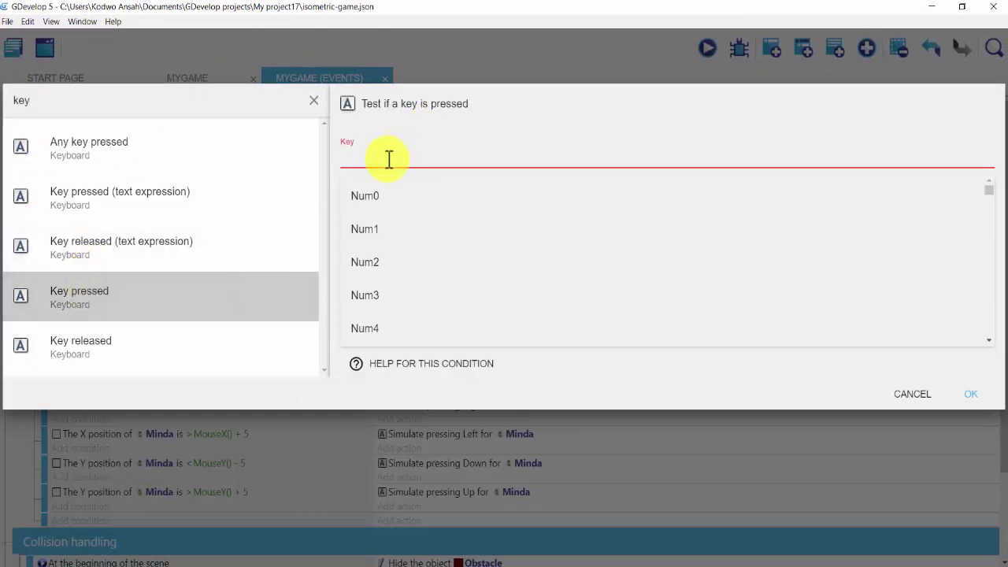
pyautogui.write('x')
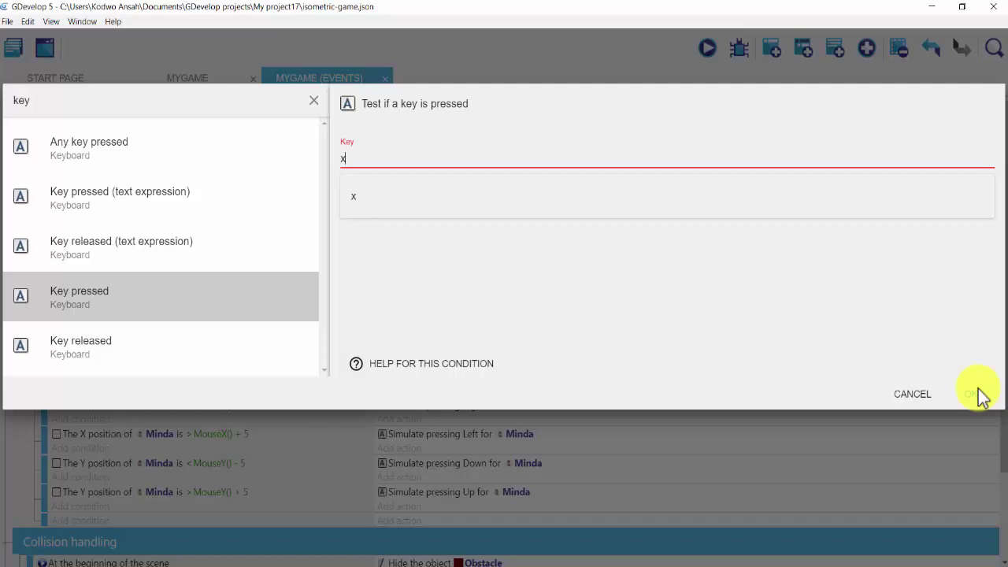
pyautogui.click(974, 401)
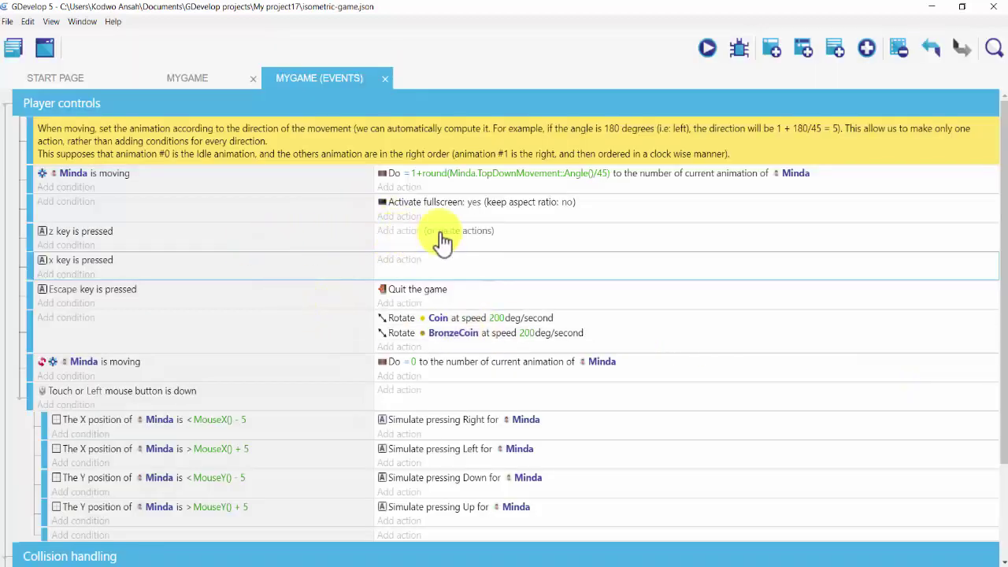
# - Add a Change camera zoom action with value 9 to the z key event
pyautogui.click(402, 235)
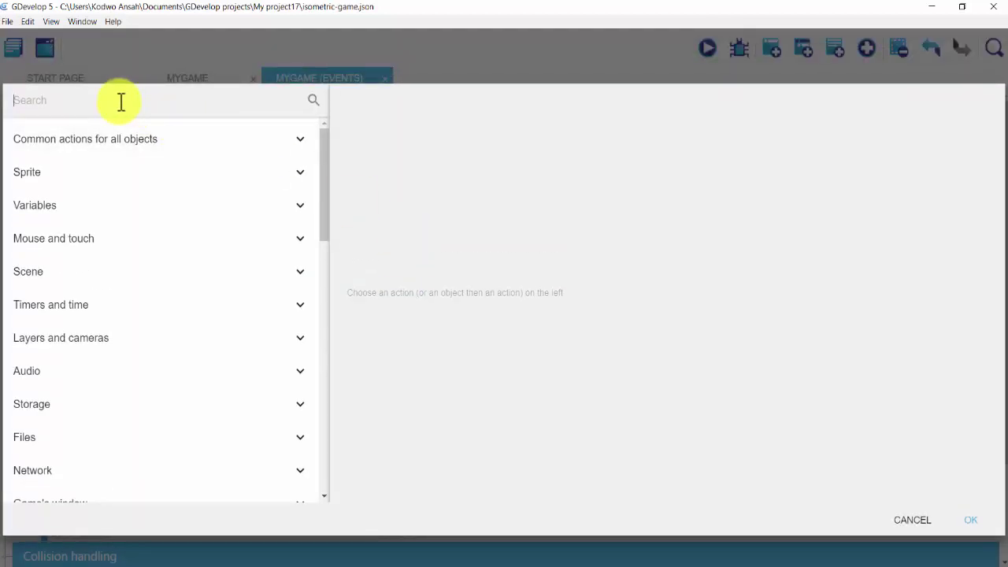
pyautogui.write('z')
pyautogui.write('oom')
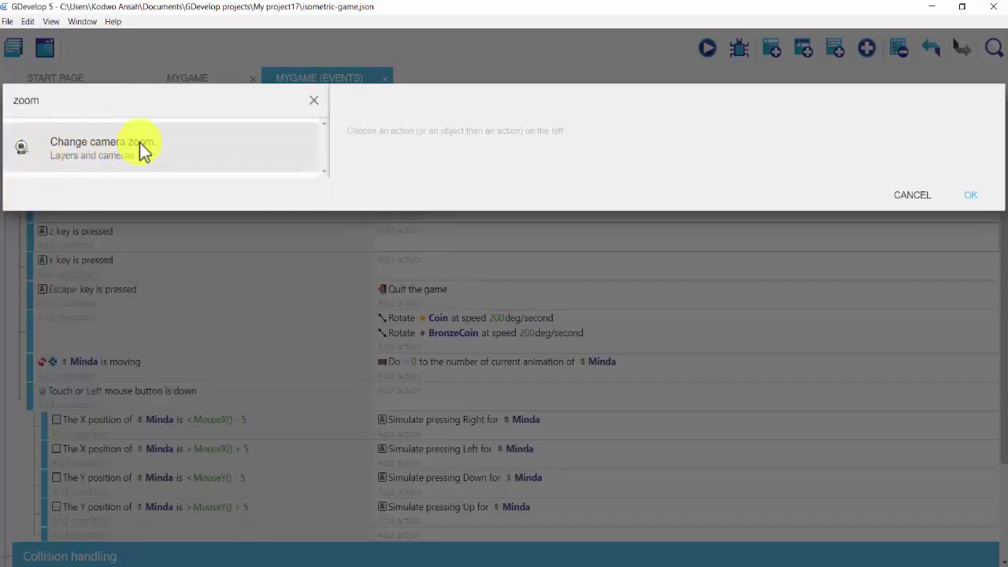
pyautogui.click(184, 156)
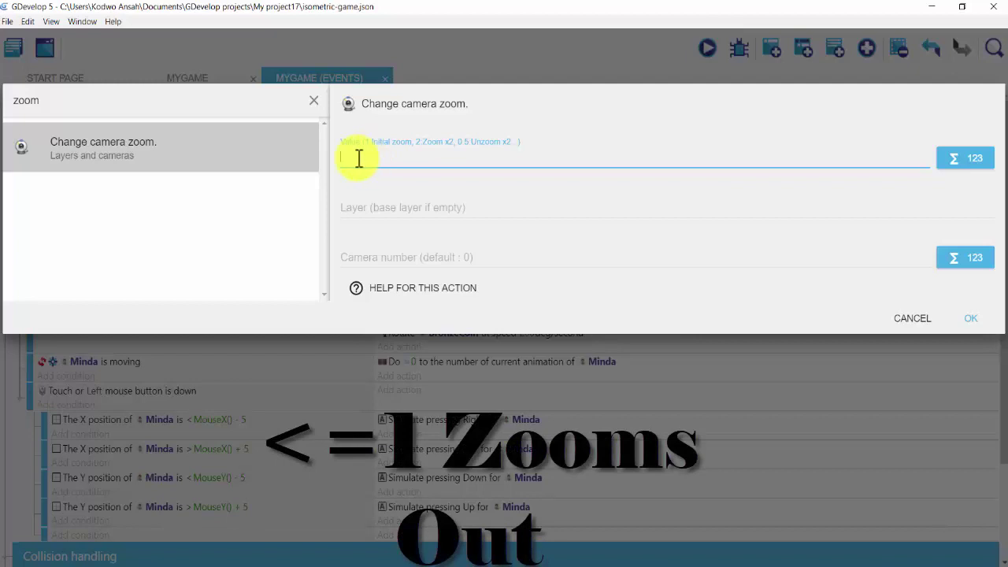
pyautogui.write('0')
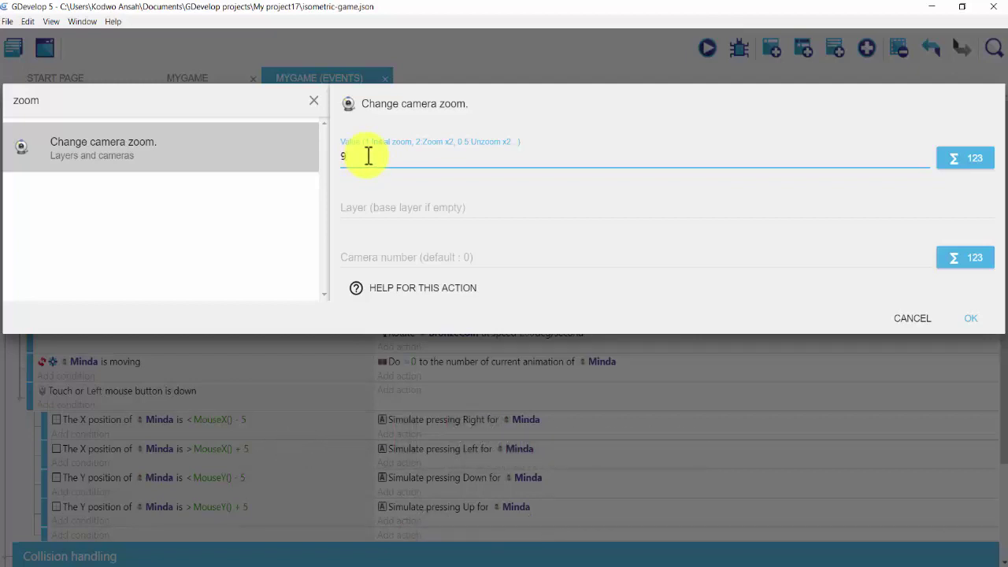
pyautogui.click(957, 323)
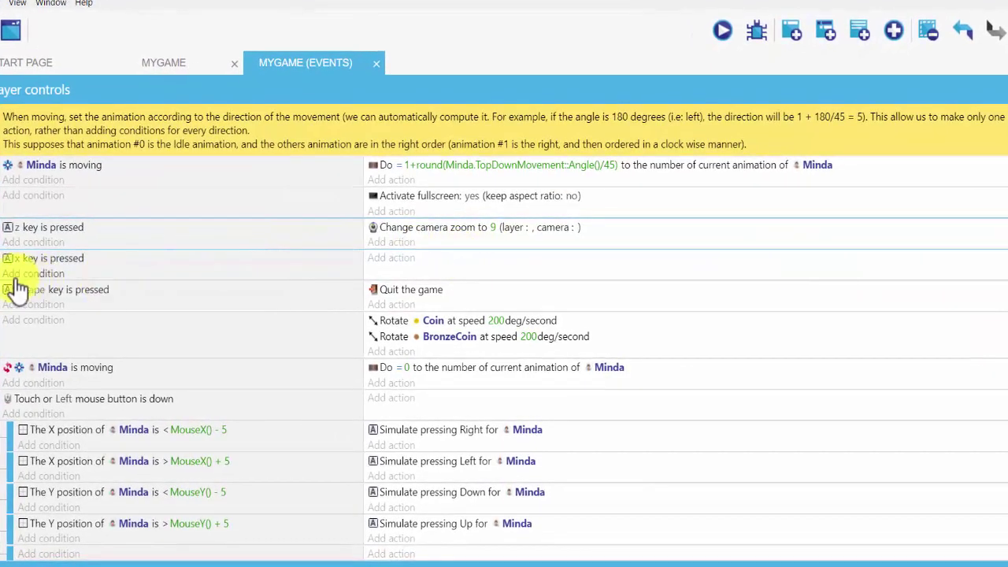
# - Add a Change camera zoom action with value 1 to the x key event
pyautogui.click(149, 278)
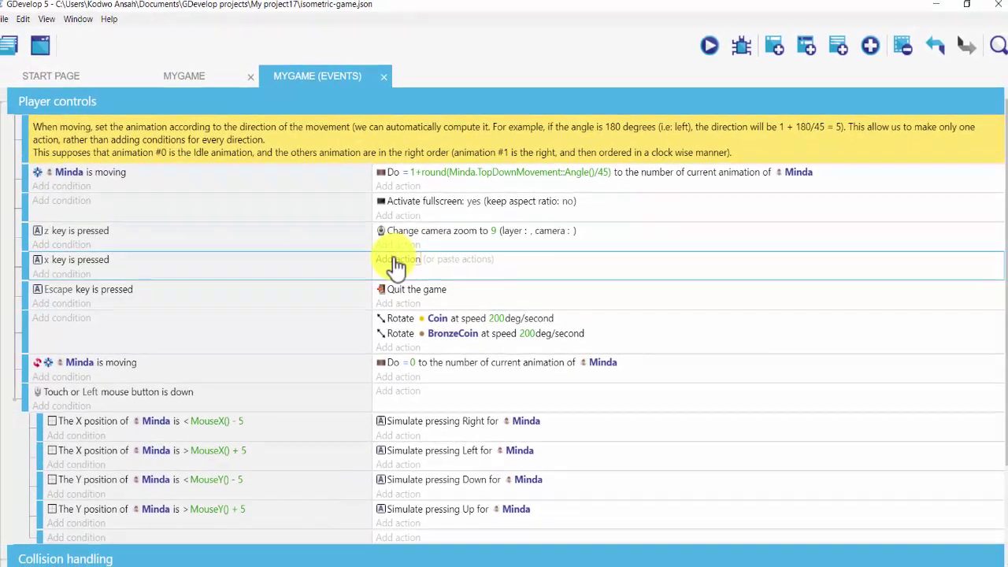
pyautogui.click(395, 262)
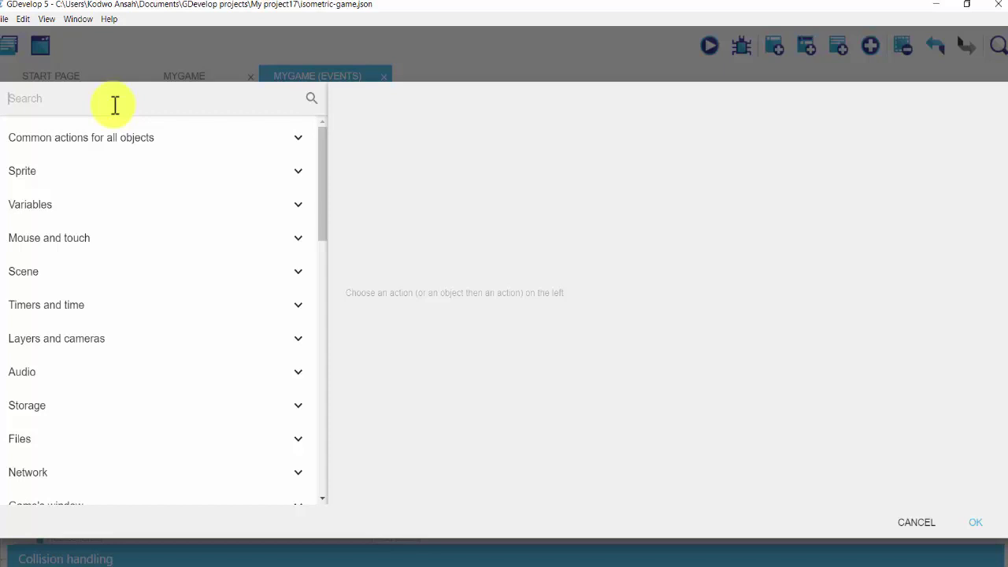
pyautogui.write('z')
pyautogui.write('o')
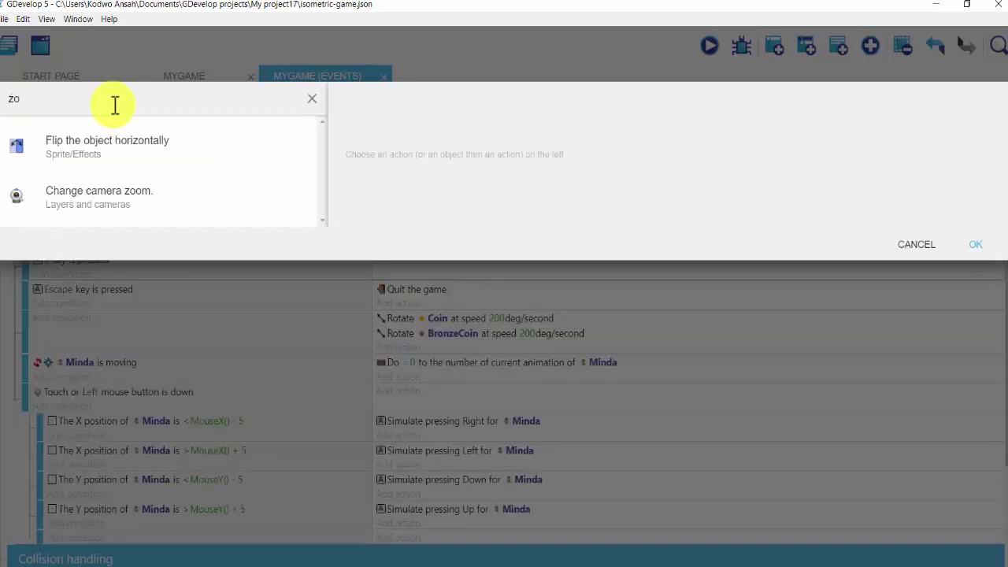
pyautogui.write('om')
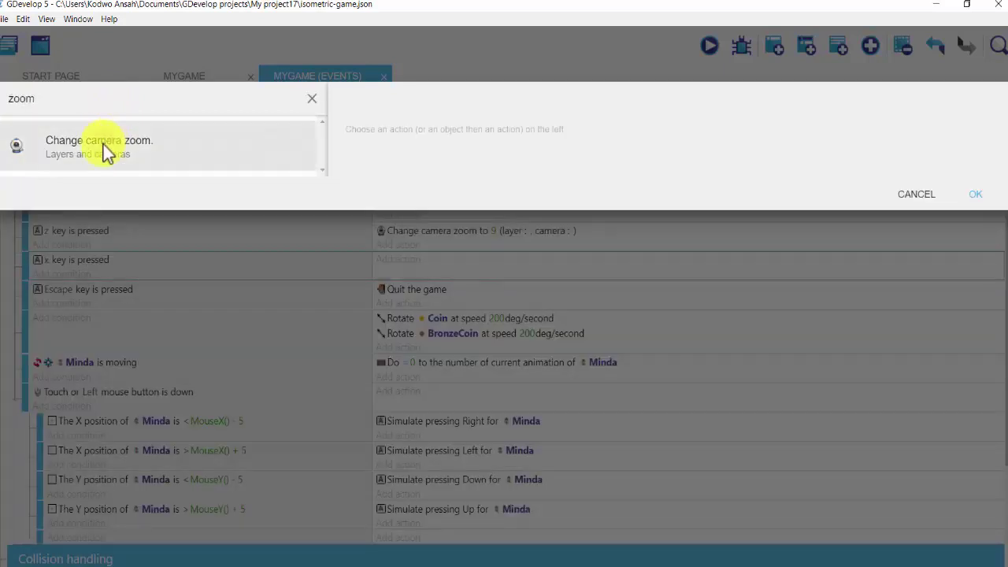
pyautogui.click(103, 145)
pyautogui.write('1')
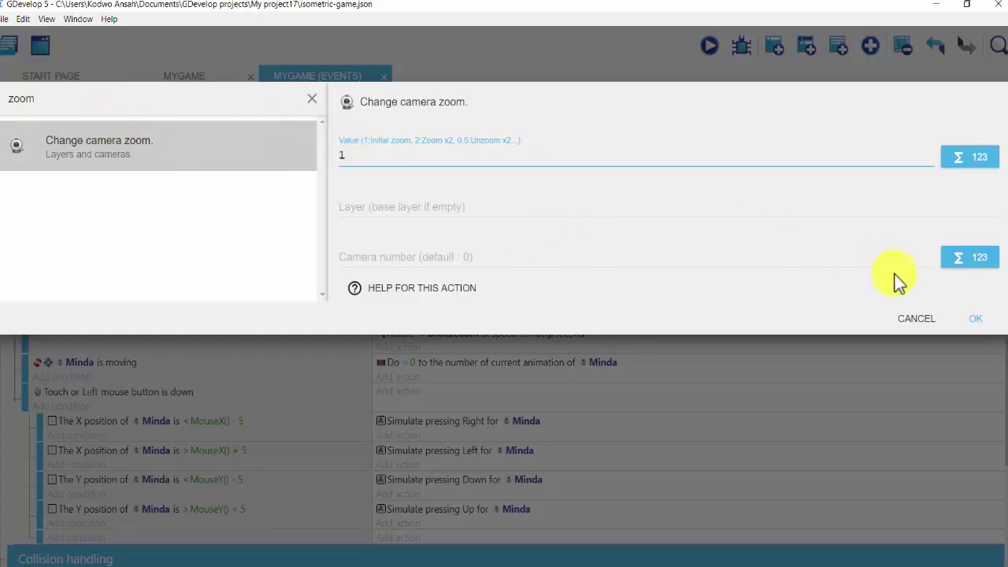
pyautogui.click(980, 319)
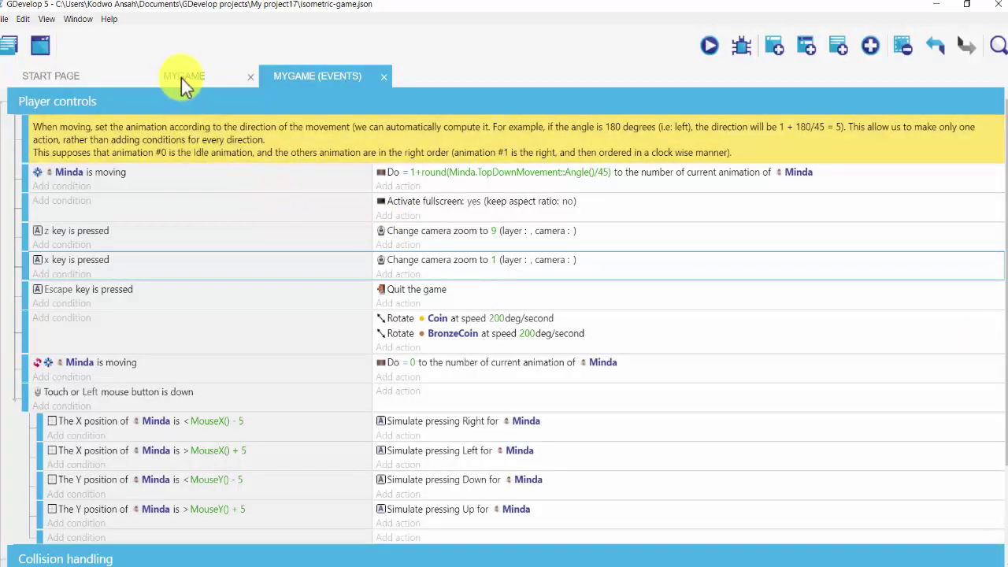
# - Return to the MYGAME scene editor and start a preview of the game
pyautogui.click(181, 78)
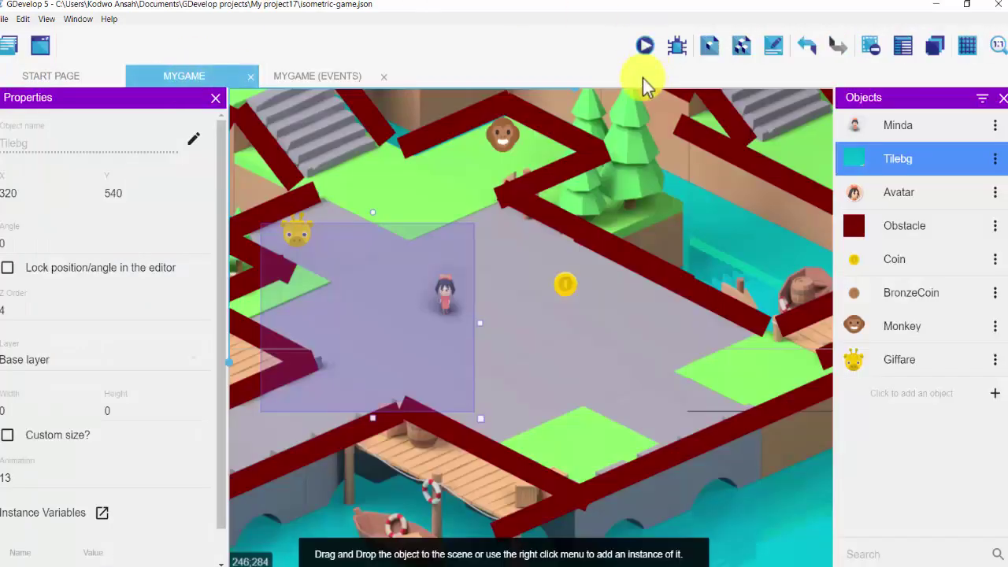
pyautogui.click(645, 49)
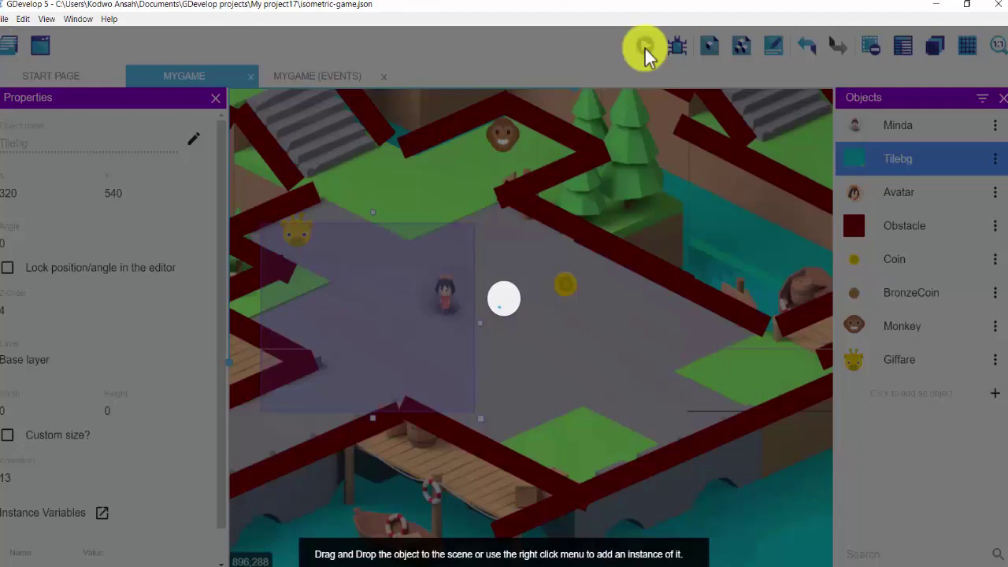